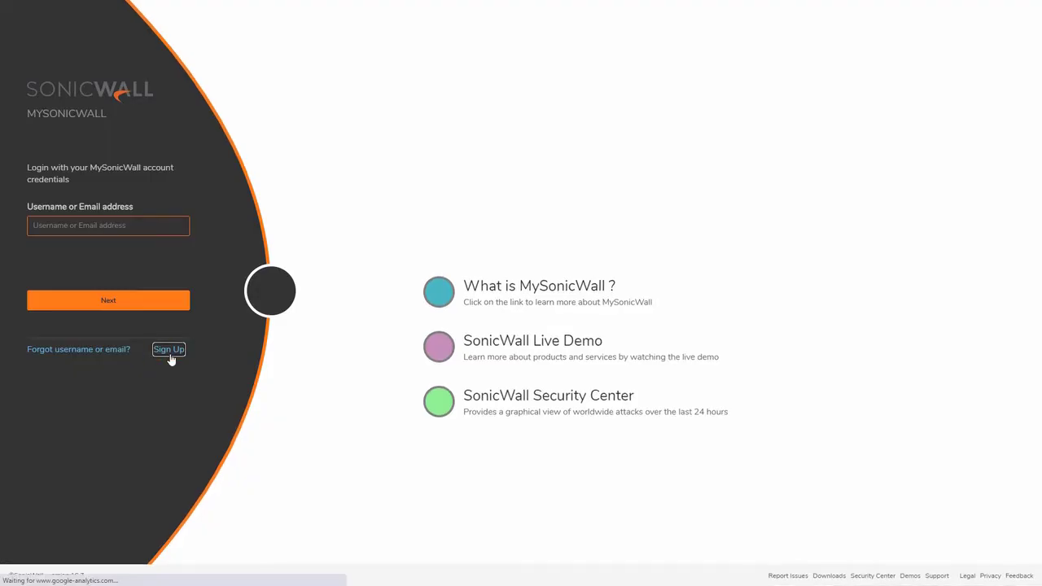
{"action": "left_click", "coordinate": [171, 358]}
{"action": "left_click", "coordinate": [595, 189]}
{"action": "key", "text": "Tab"}
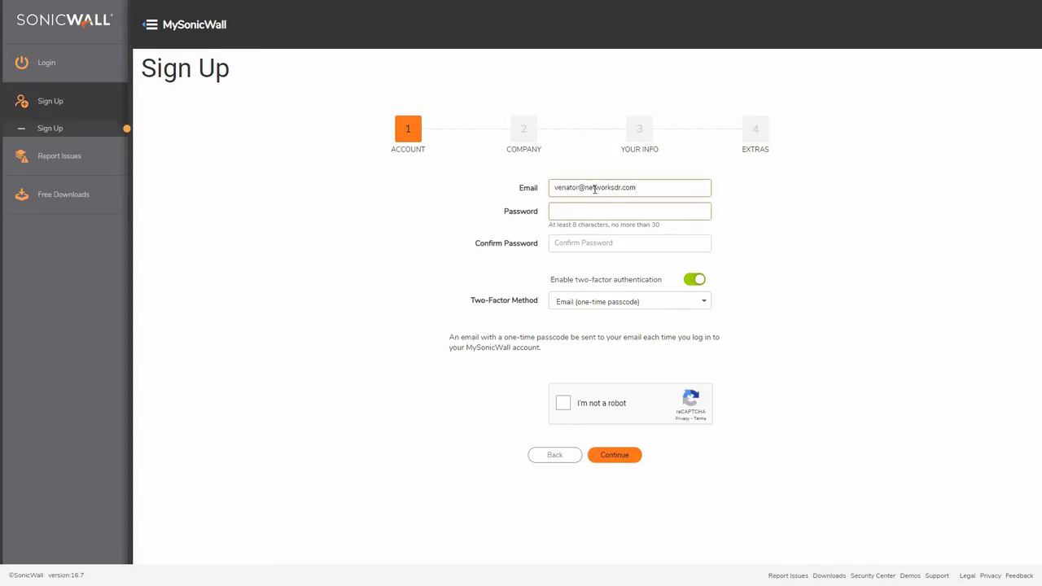
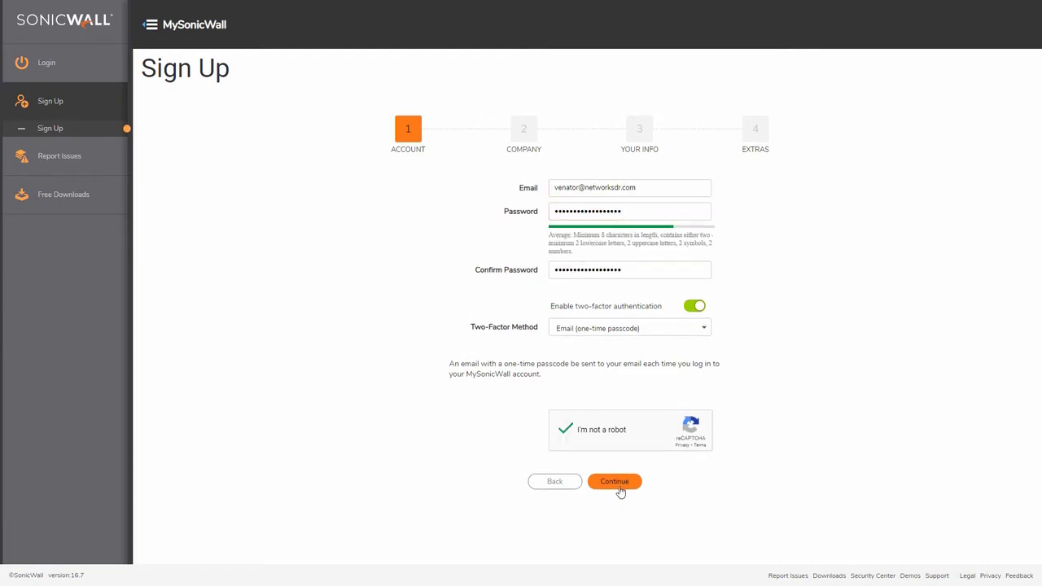
Step: Advance to the company details step and begin entering the company name
{"action": "left_click", "coordinate": [619, 489]}
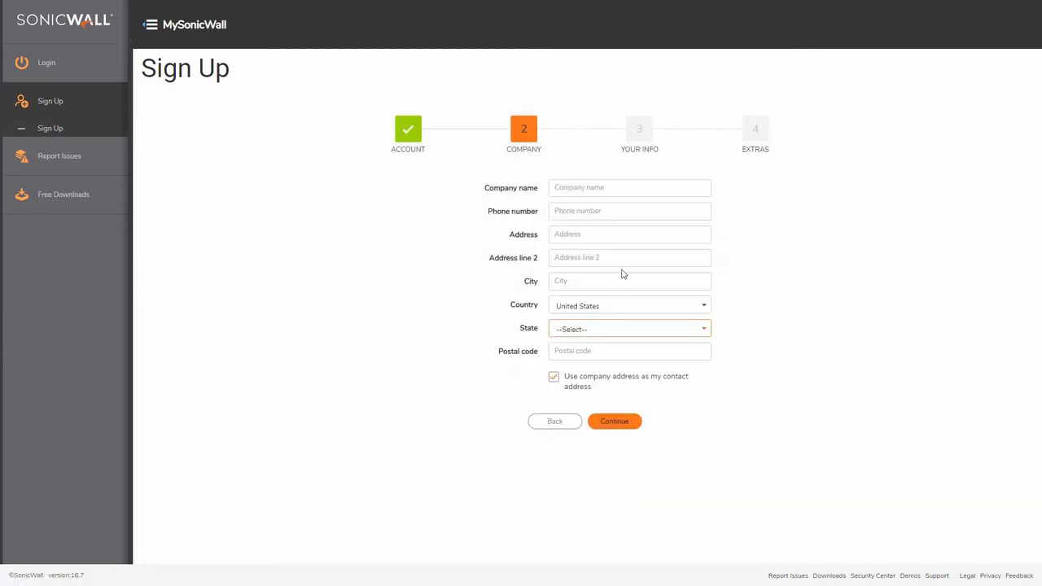
{"action": "left_click", "coordinate": [679, 190]}
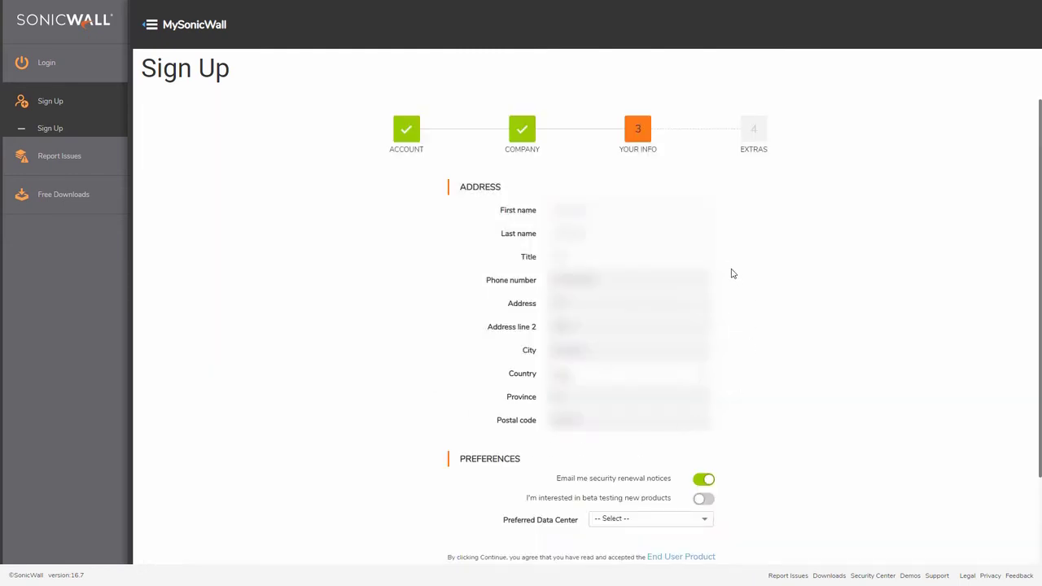
Step: Opt in to beta testing and choose San Jose, North America as the preferred data center
{"action": "left_click", "coordinate": [656, 219]}
{"action": "scroll", "coordinate": [866, 428], "scroll_direction": "down", "scroll_amount": 3}
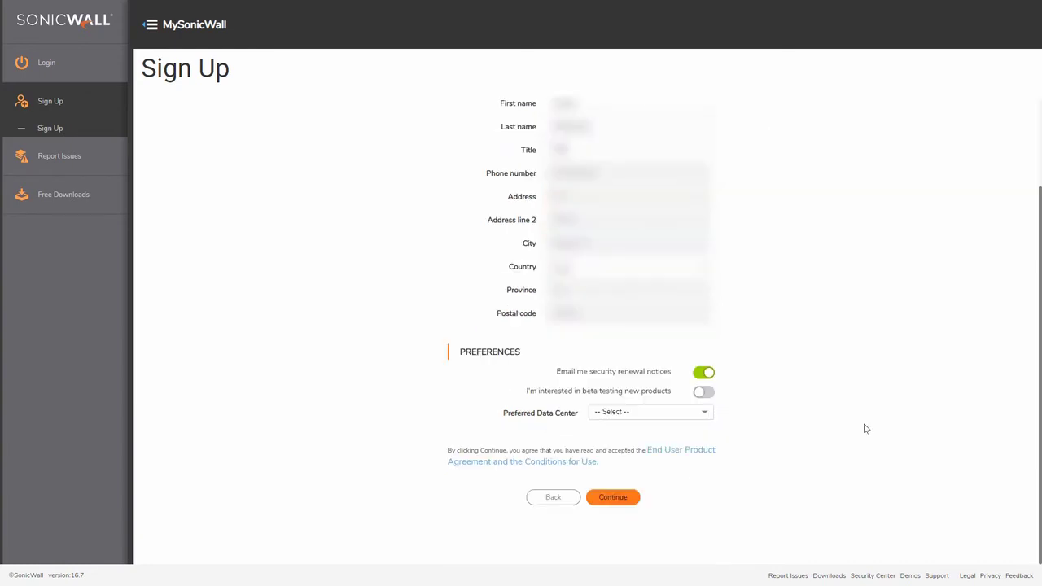
{"action": "left_click", "coordinate": [701, 395]}
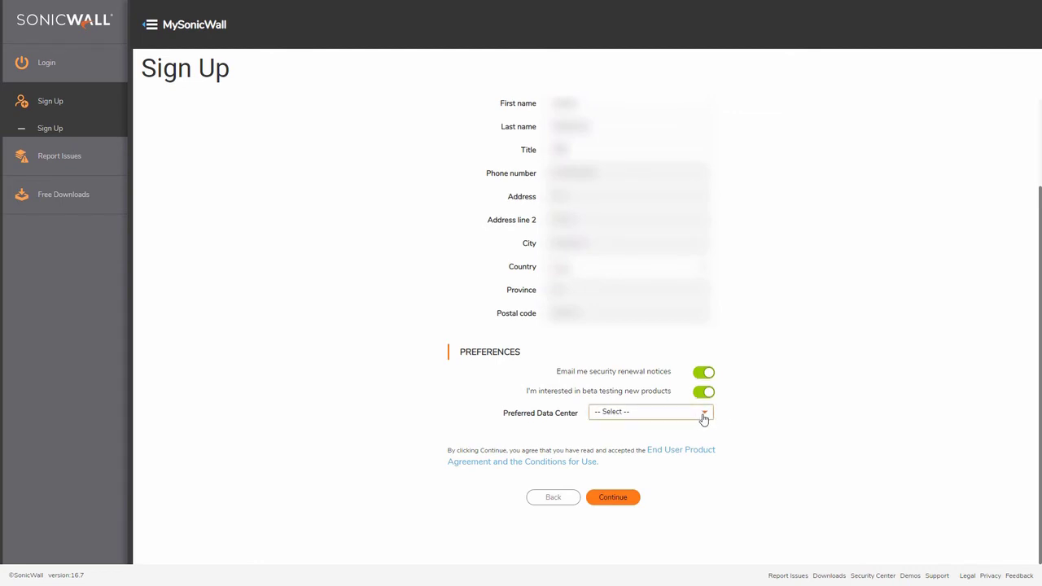
{"action": "left_click", "coordinate": [704, 417]}
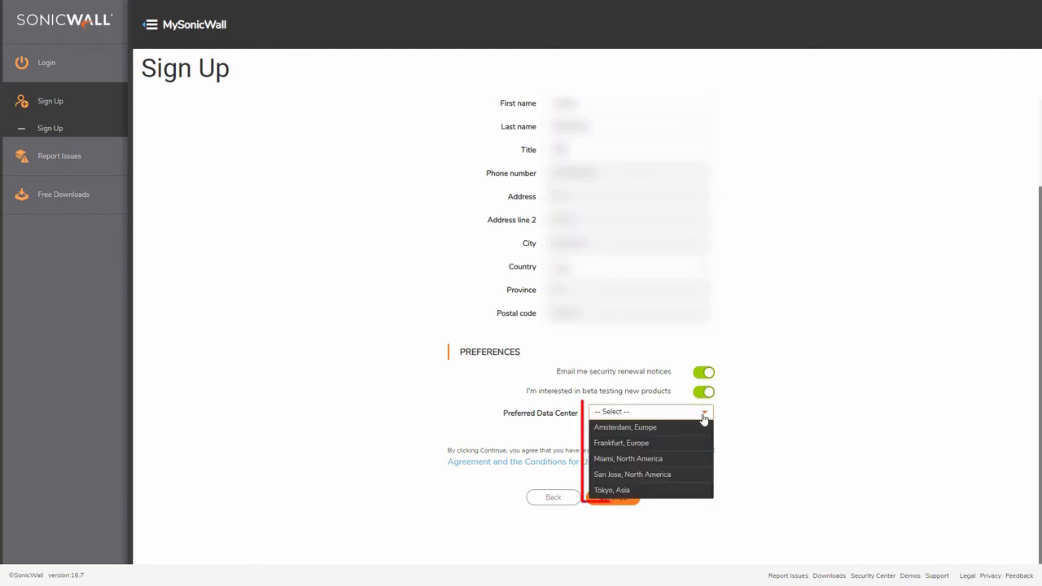
{"action": "left_click", "coordinate": [679, 477]}
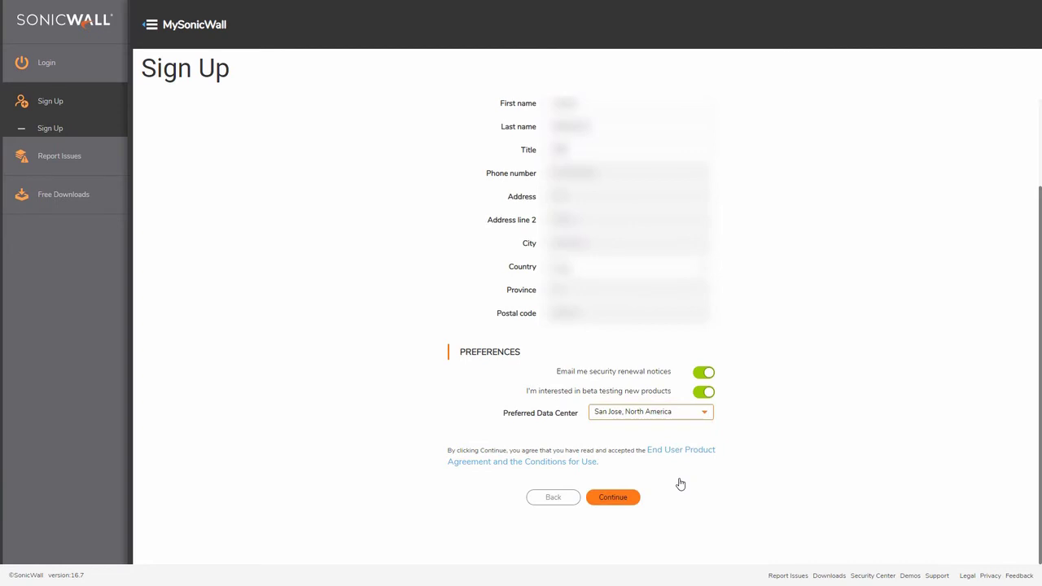
{"action": "left_click", "coordinate": [626, 506]}
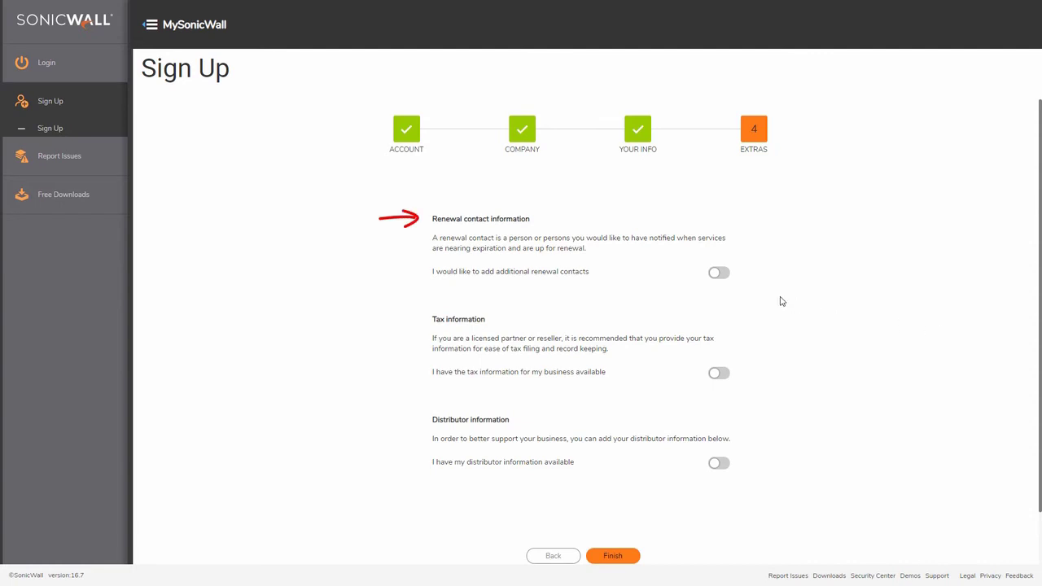
Step: Turn on additional renewal contacts and mark business tax information as available
{"action": "left_click", "coordinate": [716, 273]}
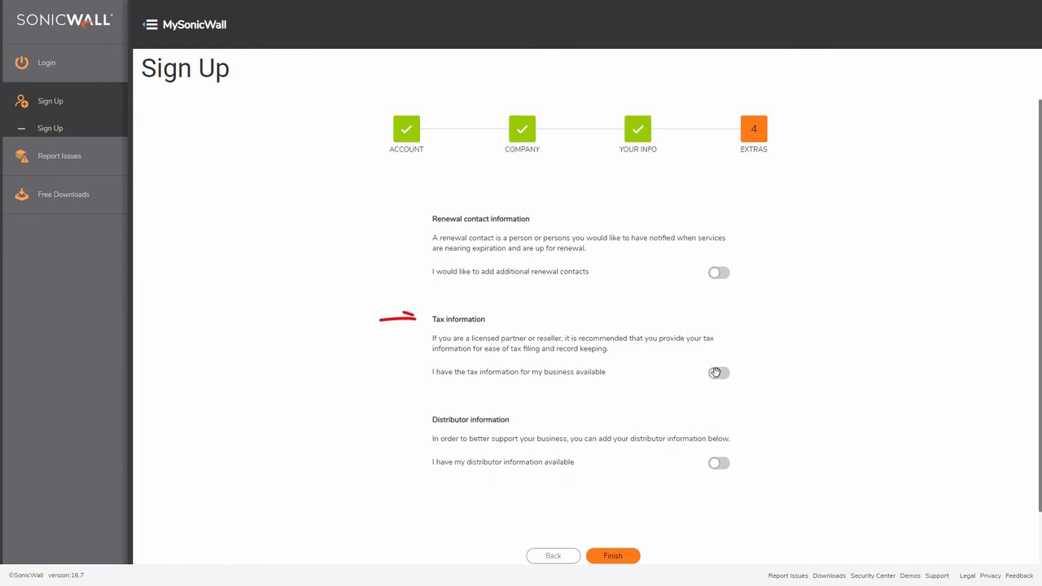
{"action": "left_click", "coordinate": [716, 373]}
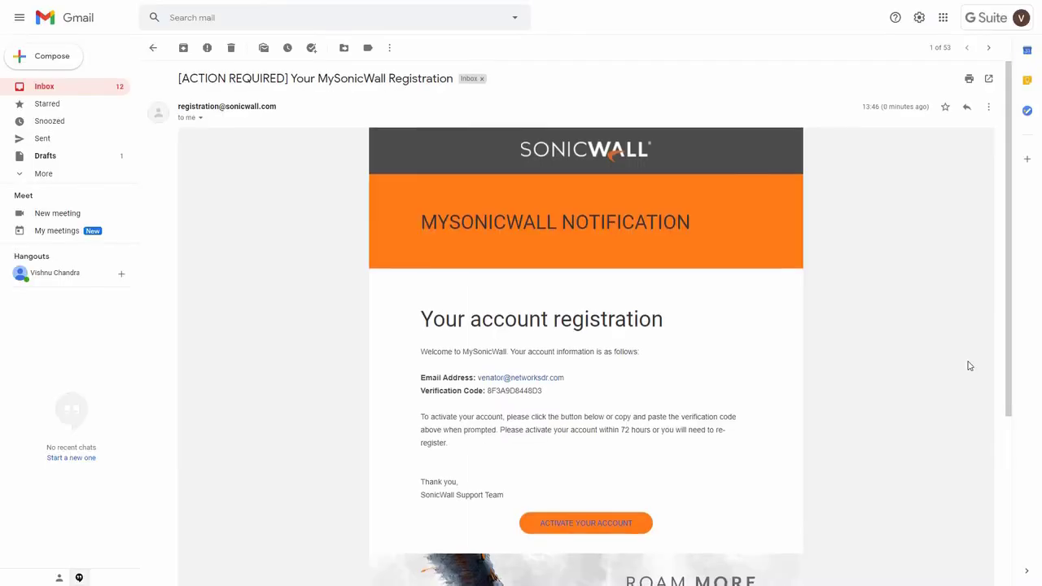
{"action": "scroll", "coordinate": [970, 366], "scroll_direction": "down", "scroll_amount": 1}
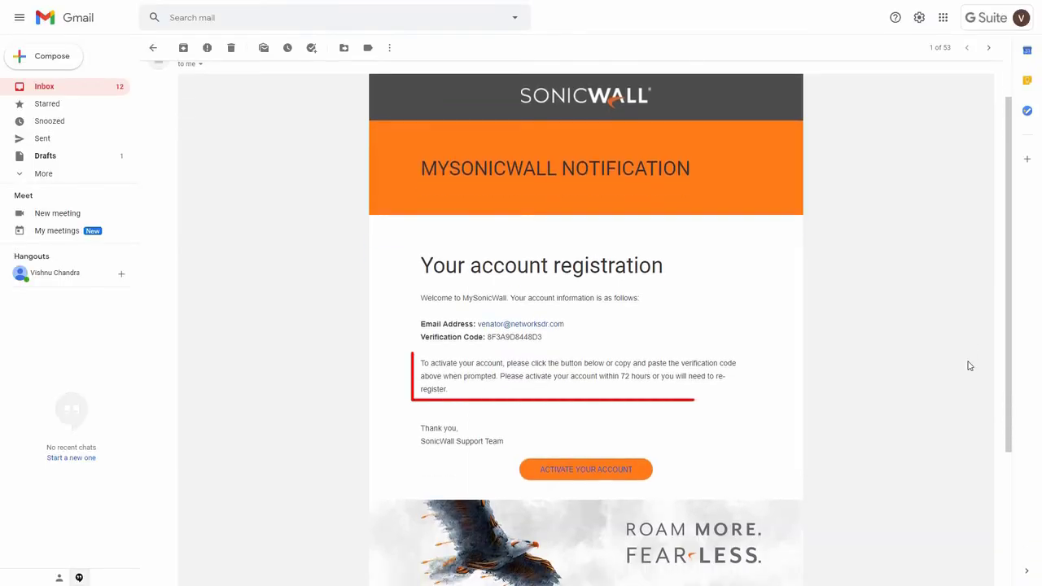
Step: Copy the verification code from the registration email and activate the account
{"action": "double_click", "coordinate": [520, 336]}
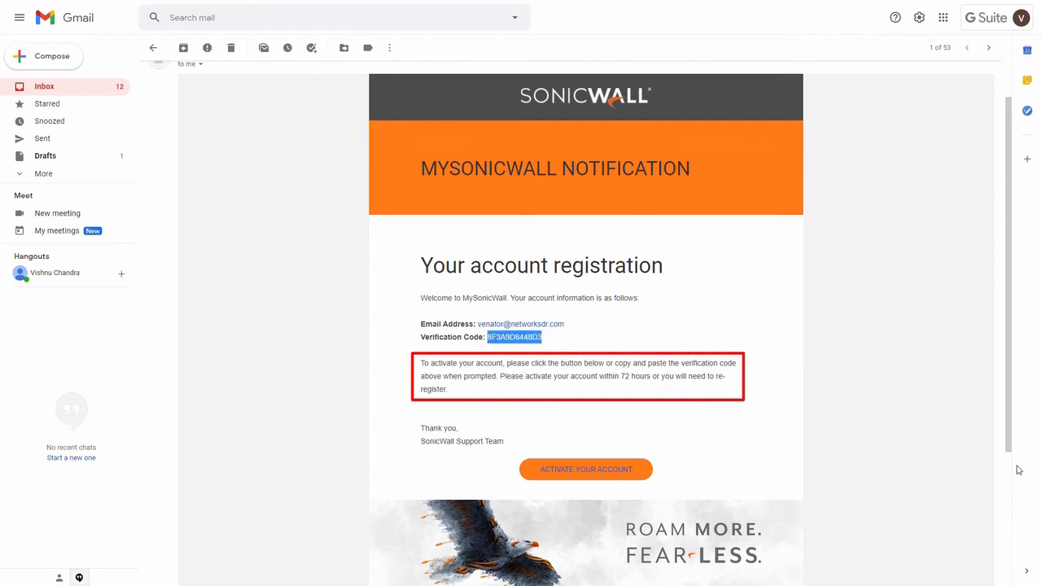
{"action": "left_click", "coordinate": [606, 473]}
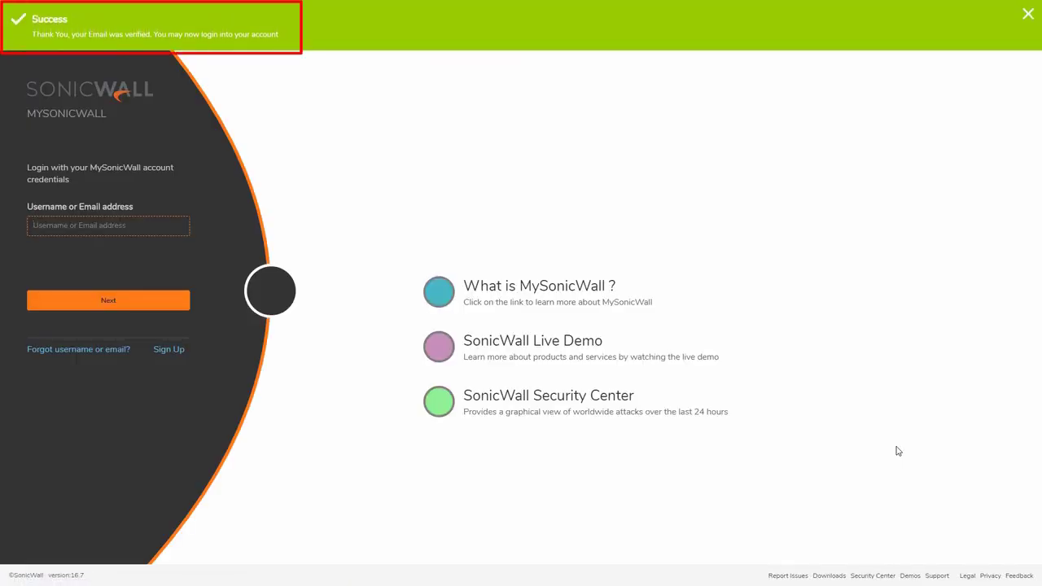
Step: Log in with the new account's username and password
{"action": "left_click", "coordinate": [133, 251]}
{"action": "key", "text": "Return"}
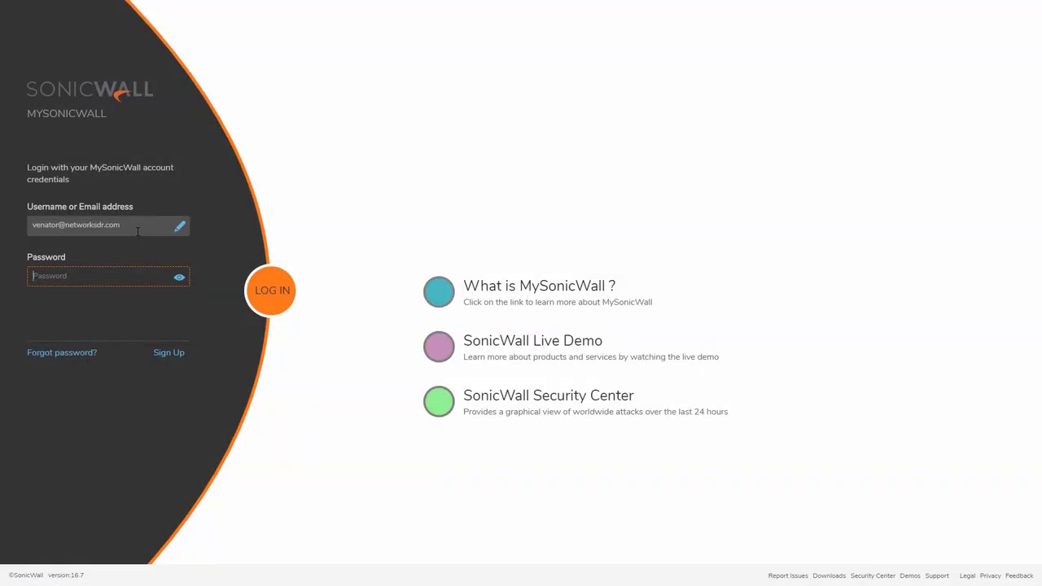
{"action": "type", "text": "*****************"}
{"action": "key", "text": "Return"}
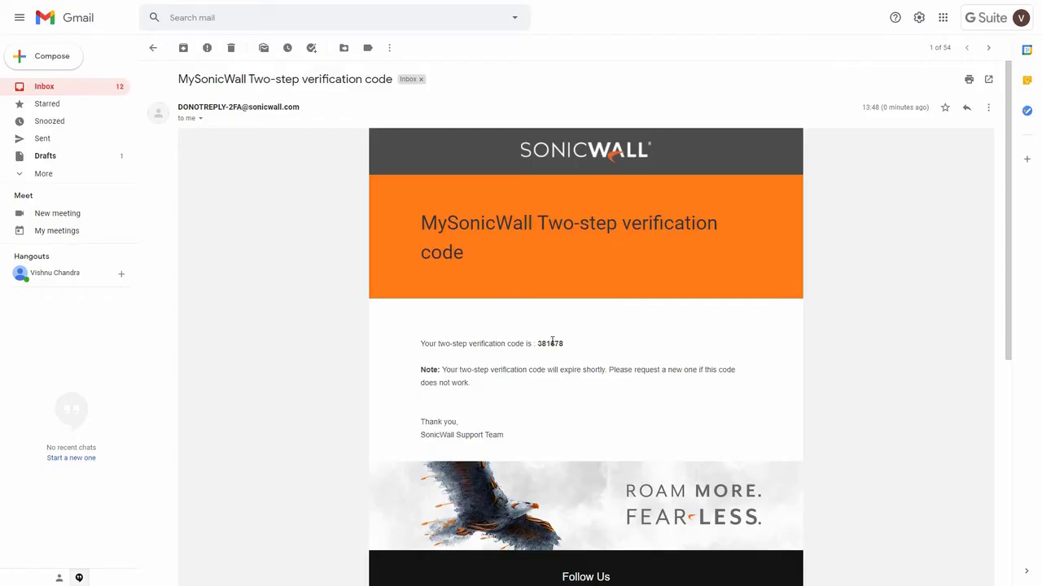
Step: Paste the emailed two-step code and verify it to sign in
{"action": "double_click", "coordinate": [551, 342]}
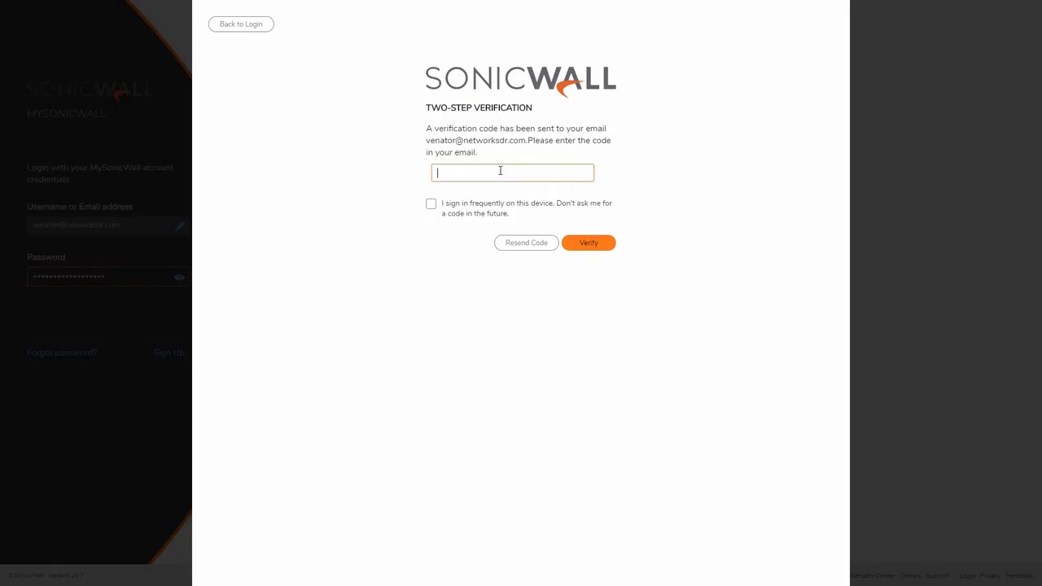
{"action": "key", "text": "ctrl+v"}
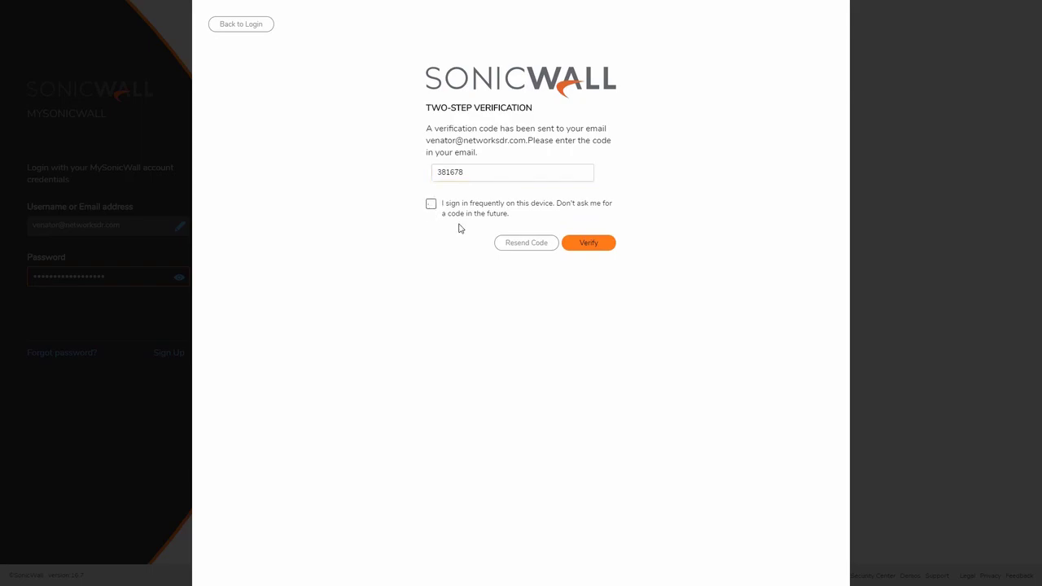
{"action": "left_click", "coordinate": [583, 245]}
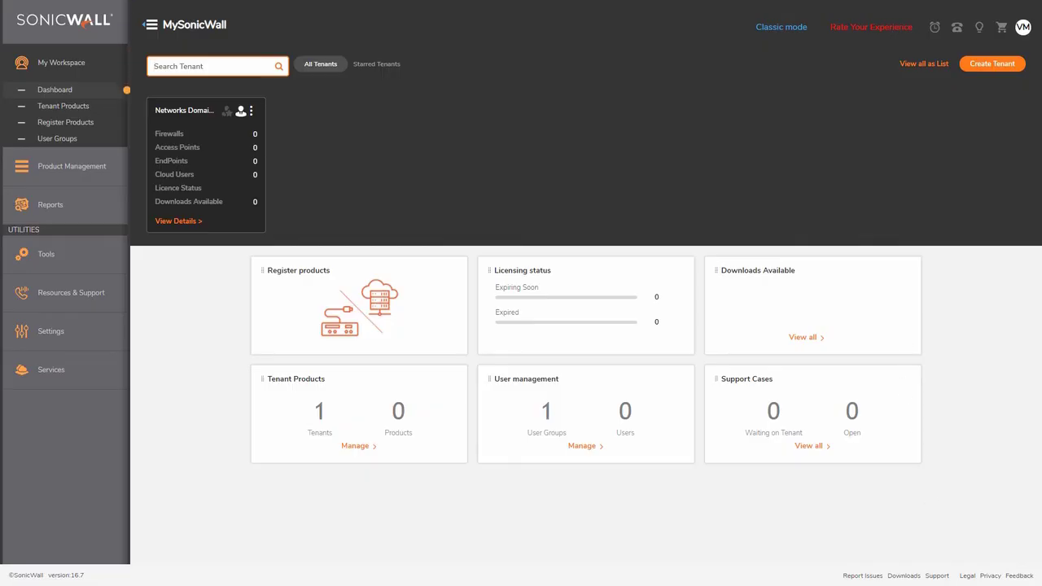